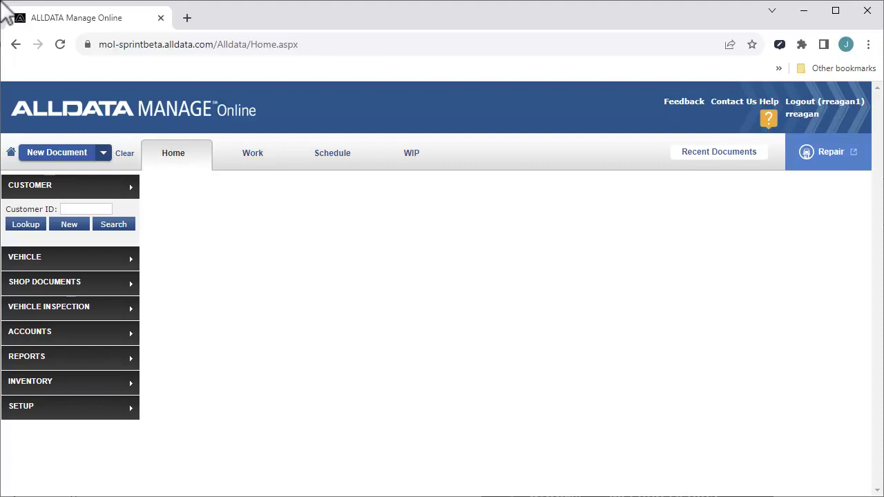
Go to SETUP > User Options > Catalogs and open the Nexpart Multi-Seller nexpart.com link.
click(96, 413)
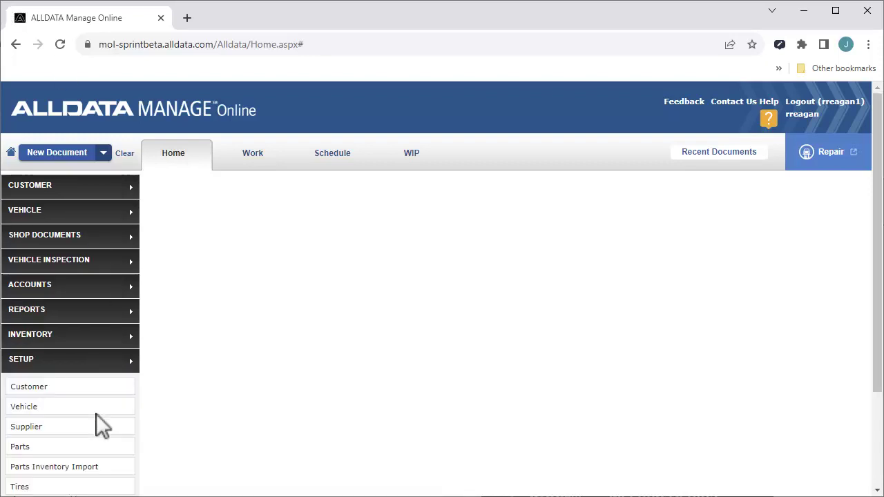
click(878, 459)
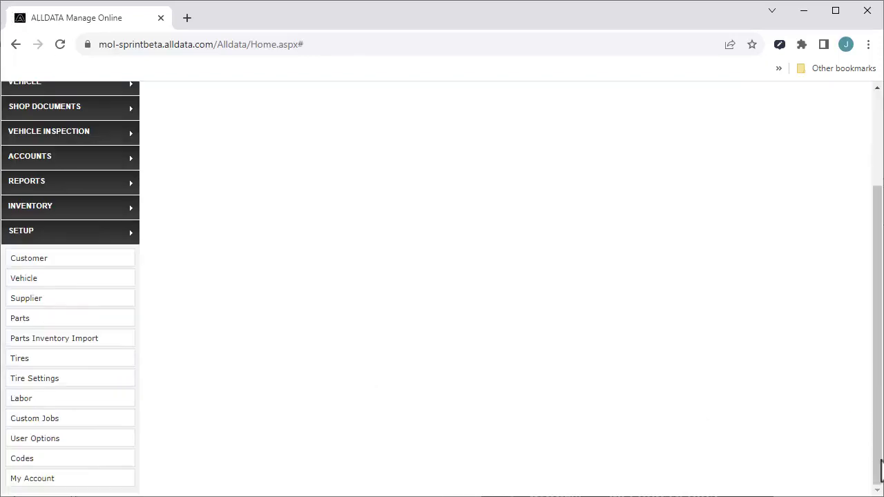
click(107, 442)
click(877, 460)
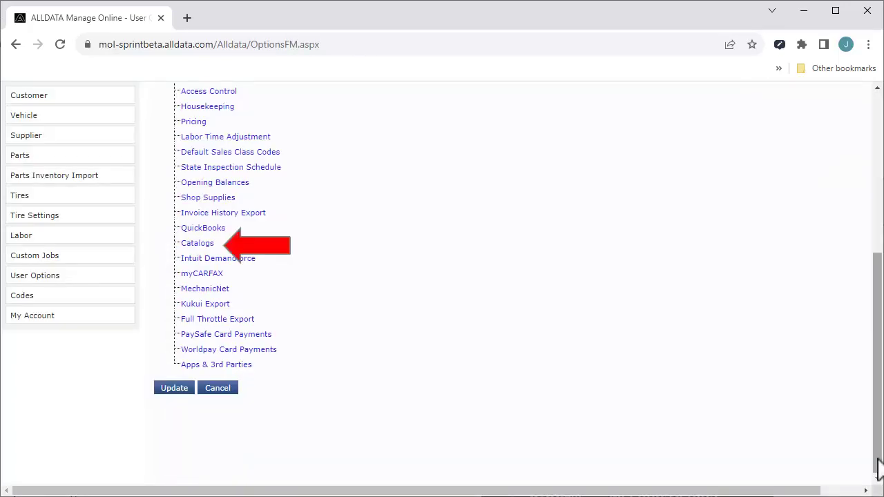
click(199, 245)
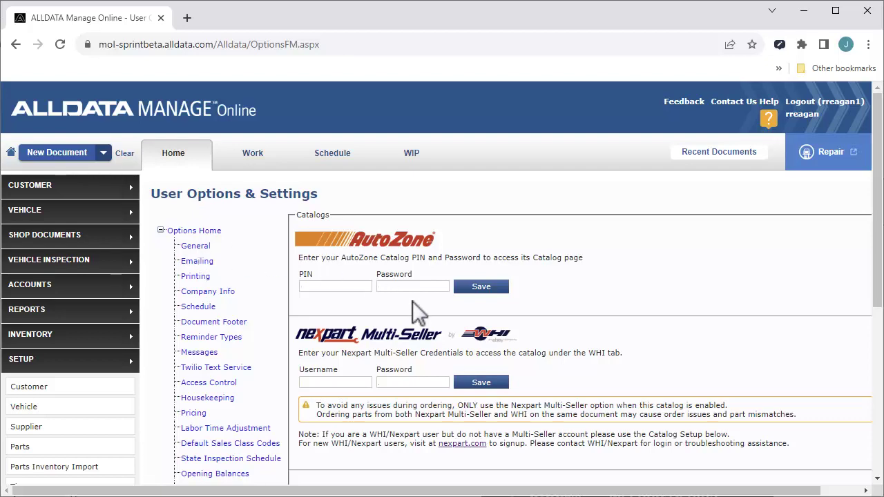
click(461, 443)
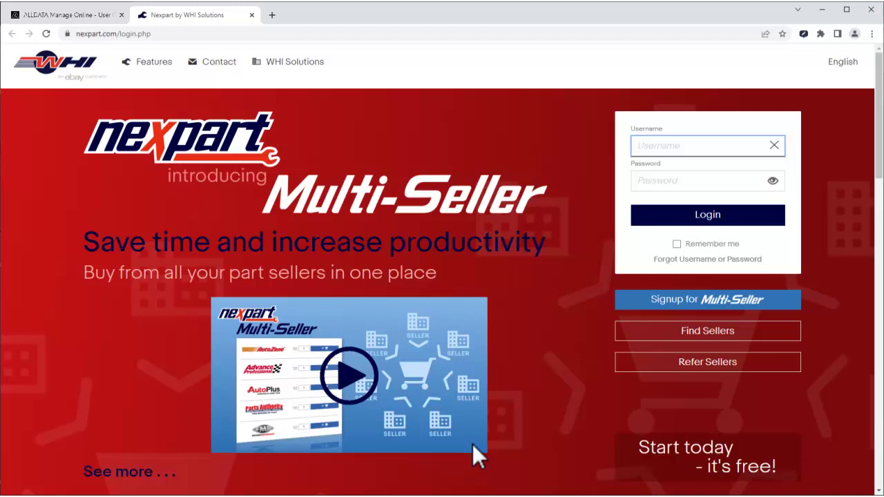
Begin Multi-Seller signup with the user's e-mail address, passing reCAPTCHA, to reach Find Sellers.
click(683, 294)
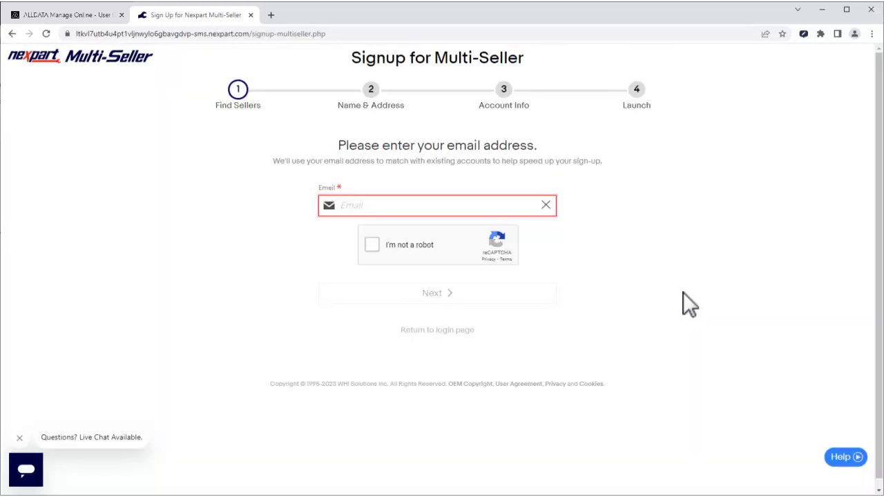
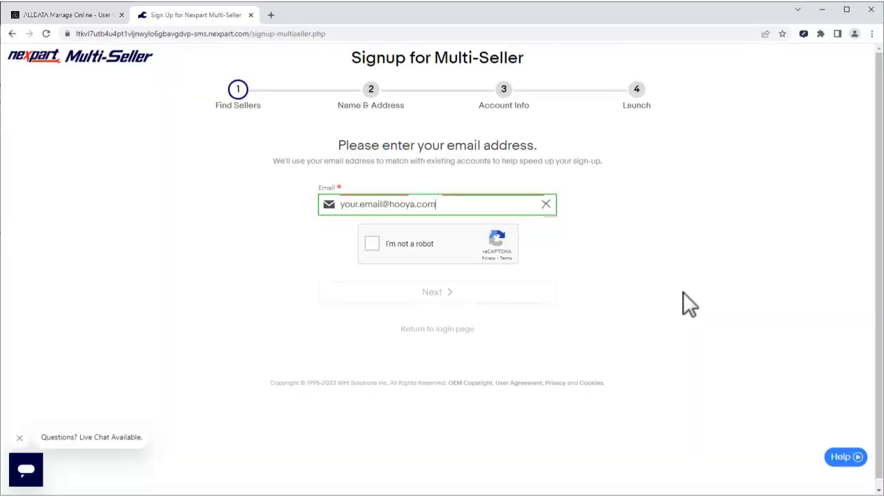
click(368, 243)
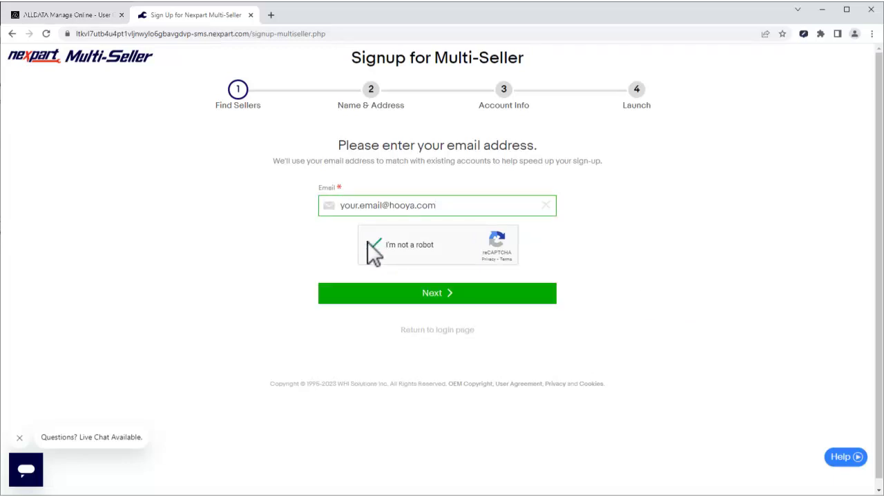
click(477, 290)
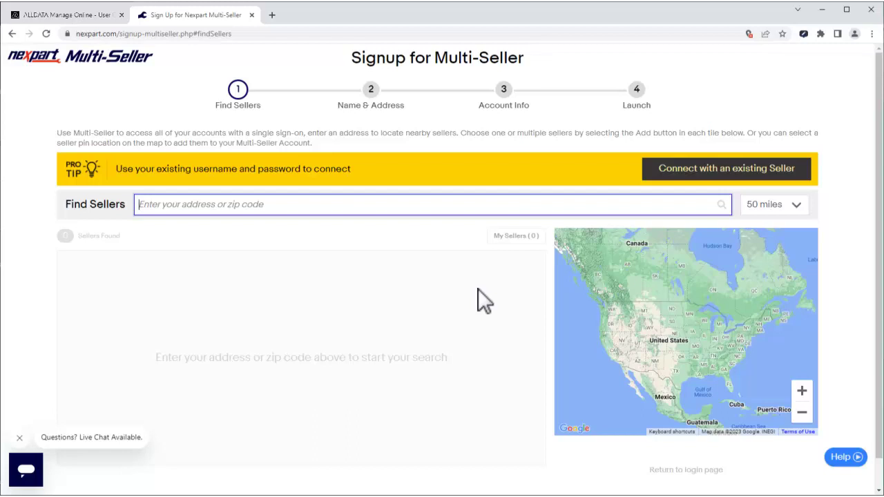
Search sellers near zip 95757 (Elk Grove, CA) and add AutoZone.
text(95757)
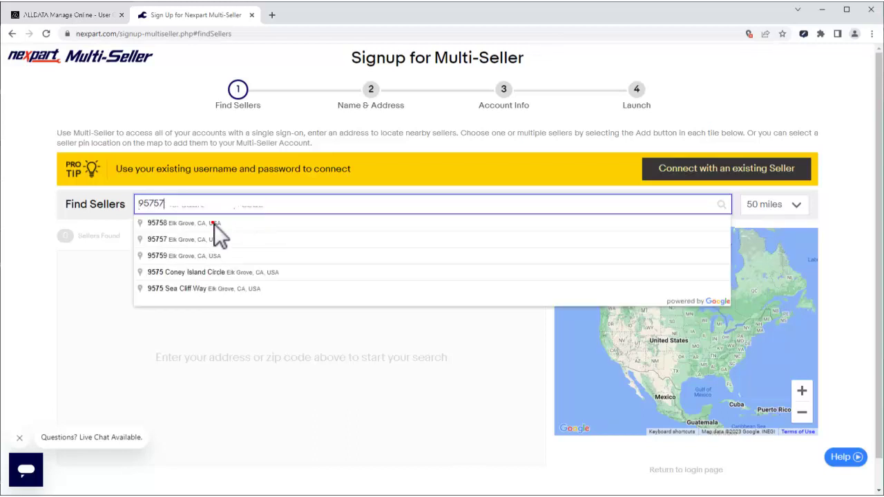
key(Return)
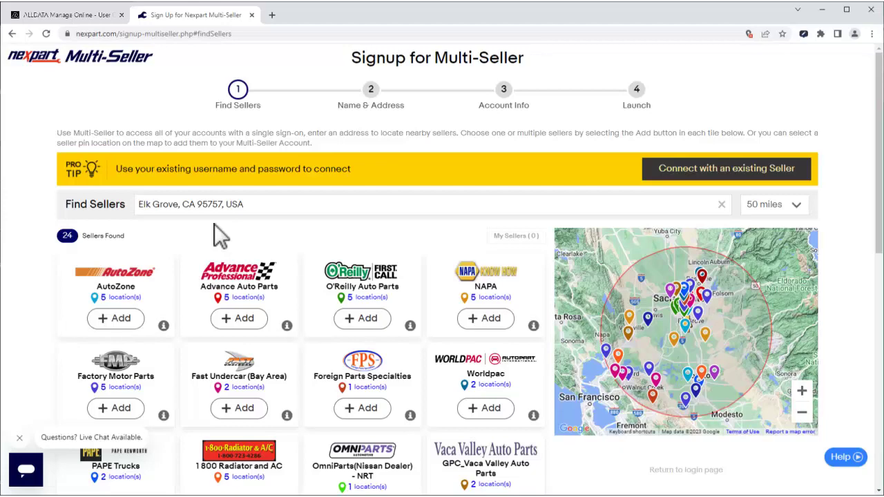
click(123, 319)
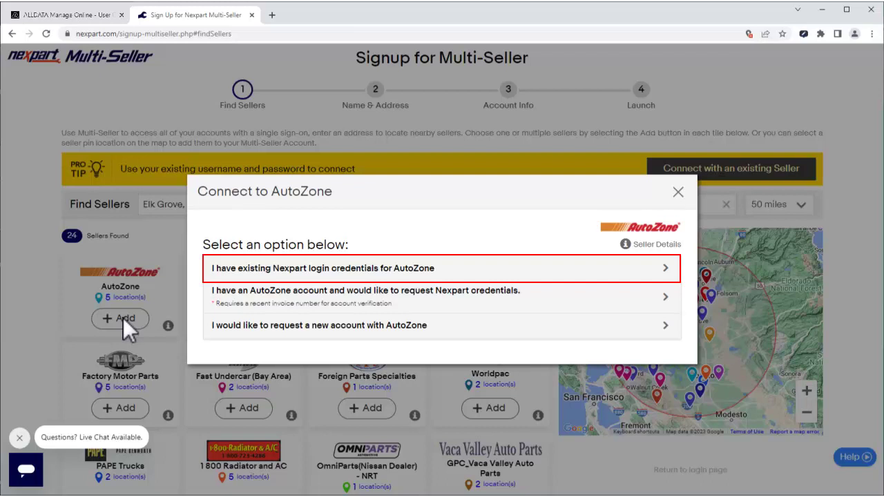
Verify the existing AutoZone Nexpart username and password so AutoZone shows Connected.
click(601, 270)
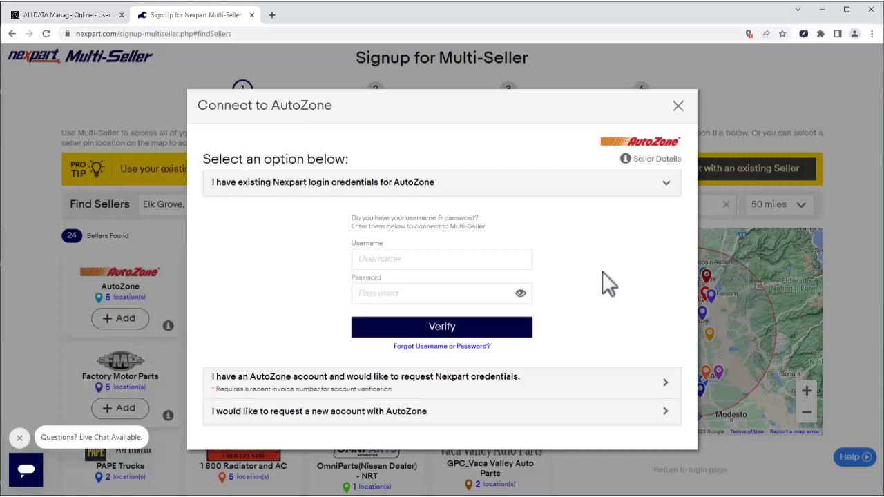
click(504, 257)
text(AZO3506739np)
click(488, 286)
text(••••••••••)
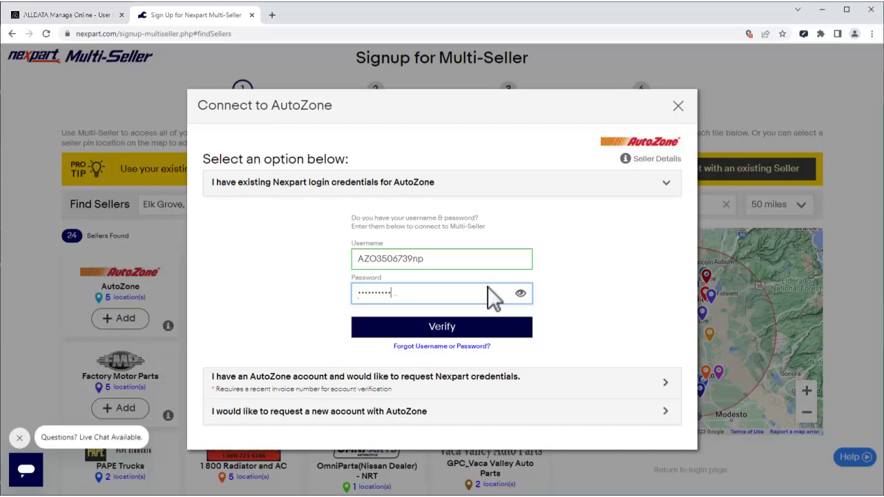
click(491, 326)
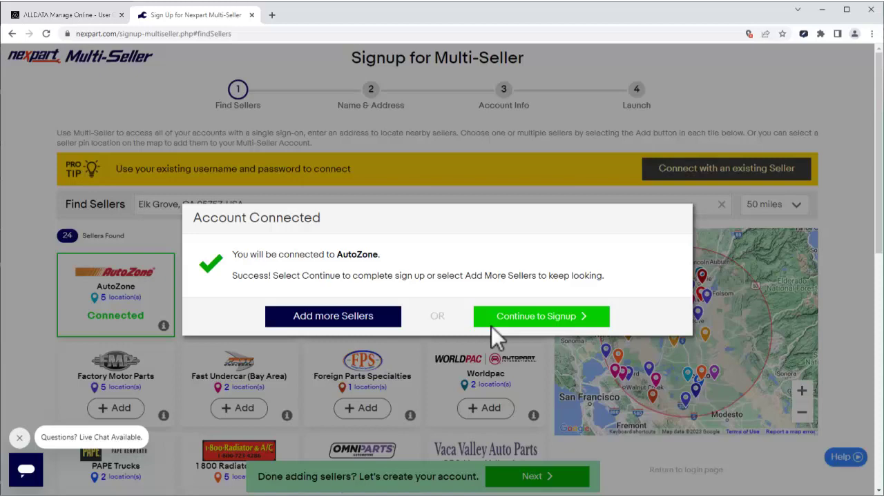
click(549, 319)
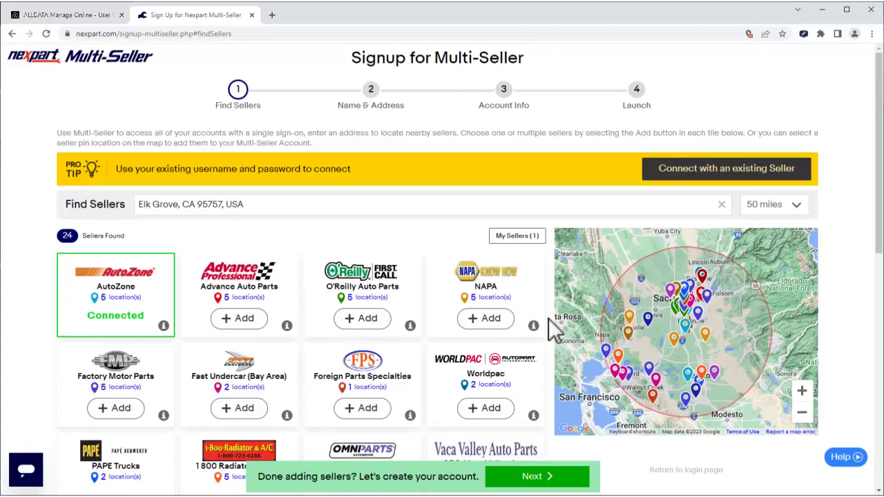
Pass Name & Address, enter the new account username and confirmed password, and accept the terms.
click(514, 476)
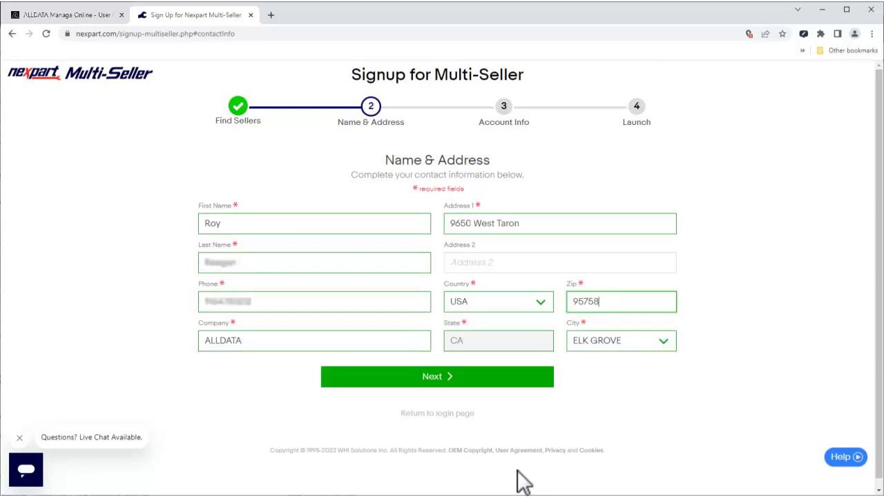
click(424, 376)
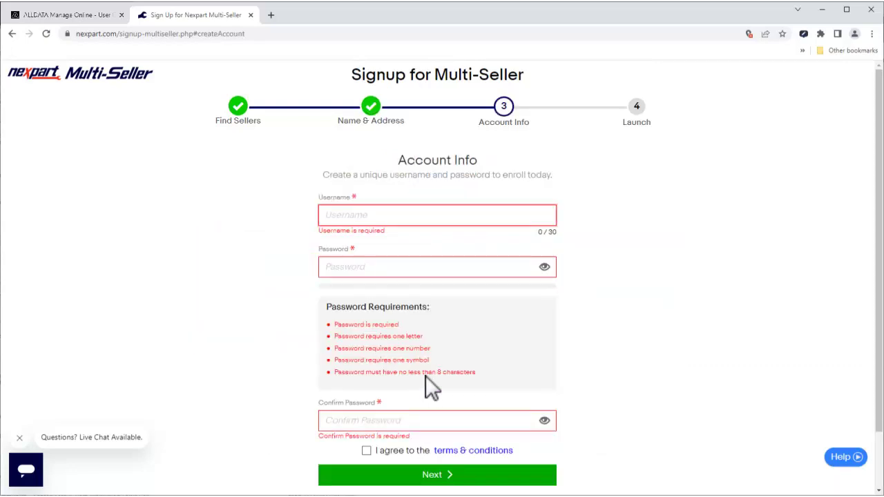
text(ADuser)
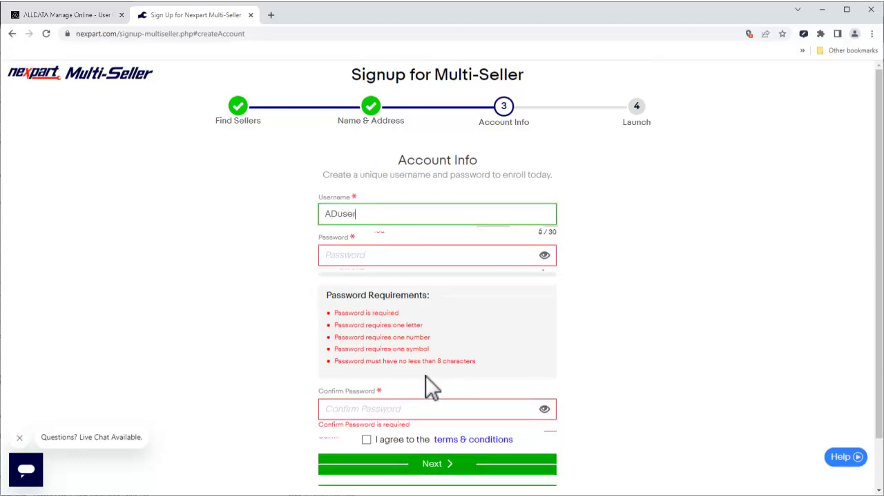
click(438, 253)
text(*********)
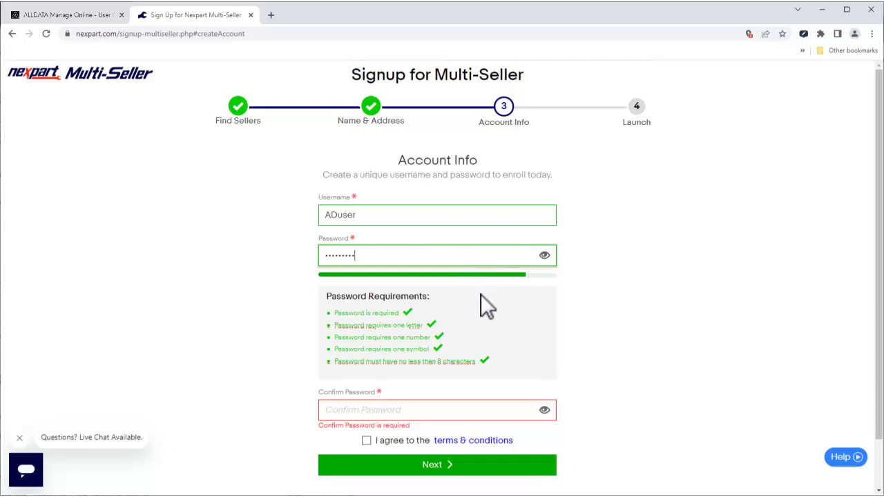
click(491, 404)
text(*********)
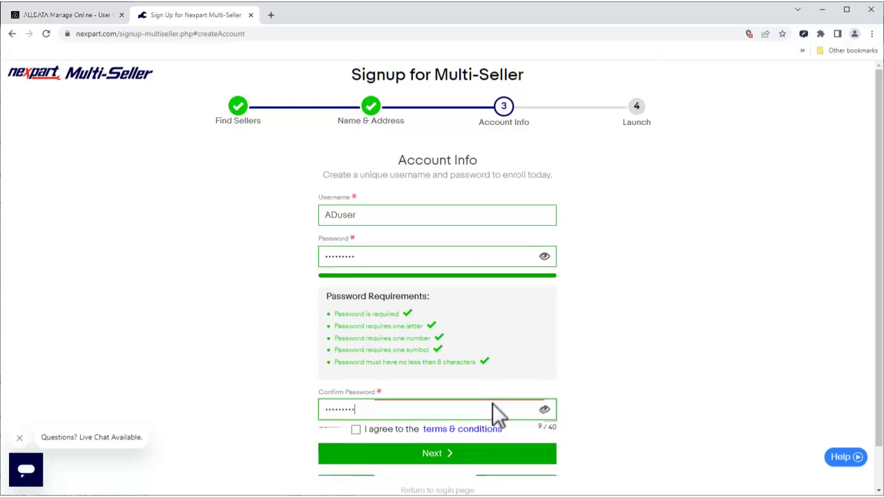
click(354, 430)
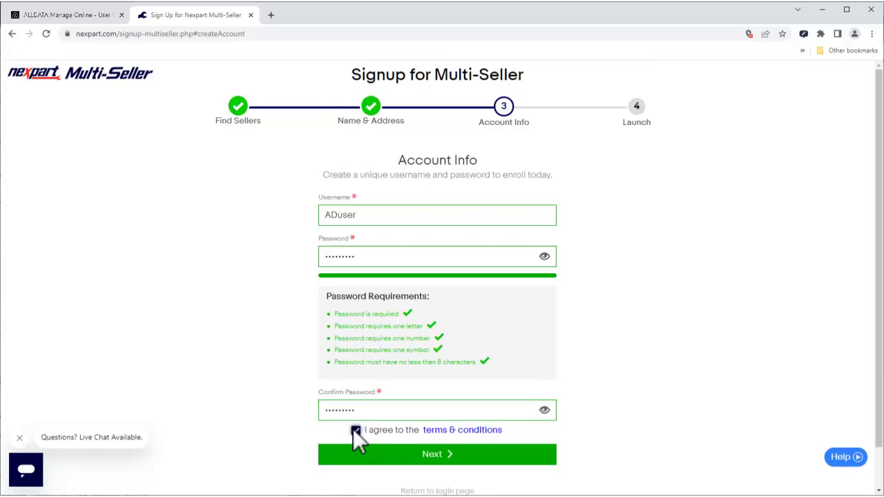
click(414, 454)
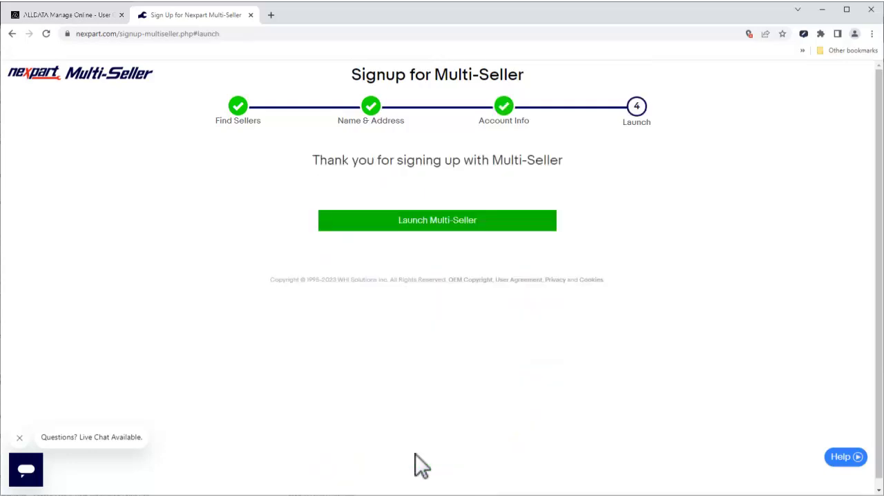
Launch Multi-Seller and submit the e-mailed security code with reCAPTCHA to verify the account.
click(405, 219)
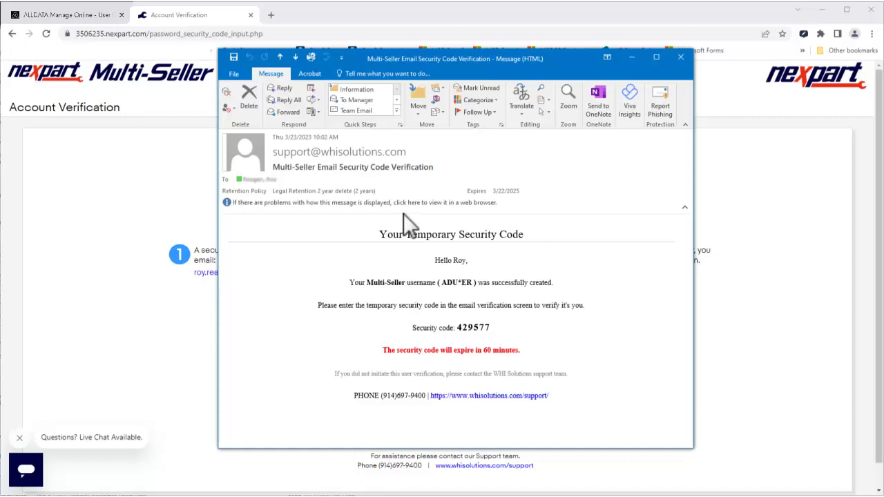
click(680, 57)
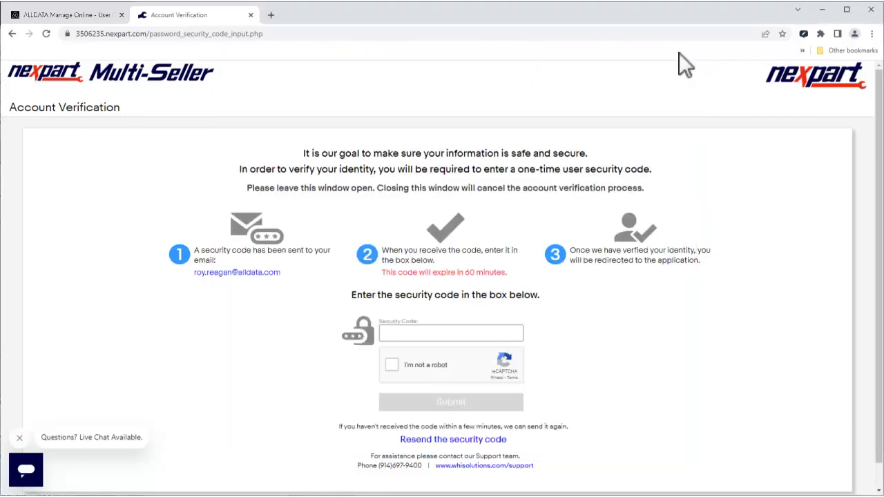
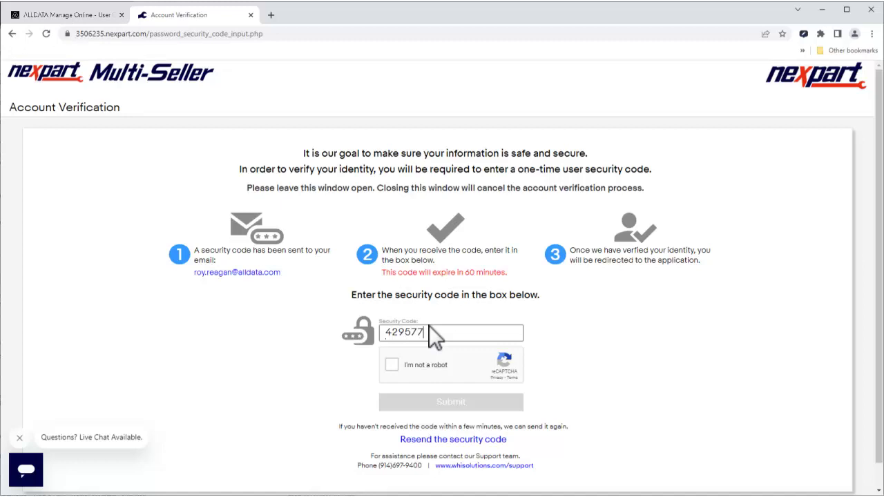
click(392, 365)
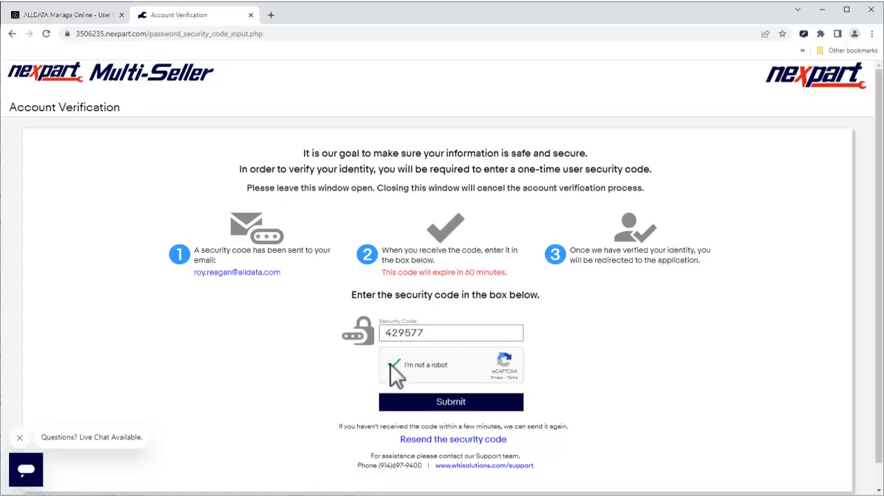
click(450, 404)
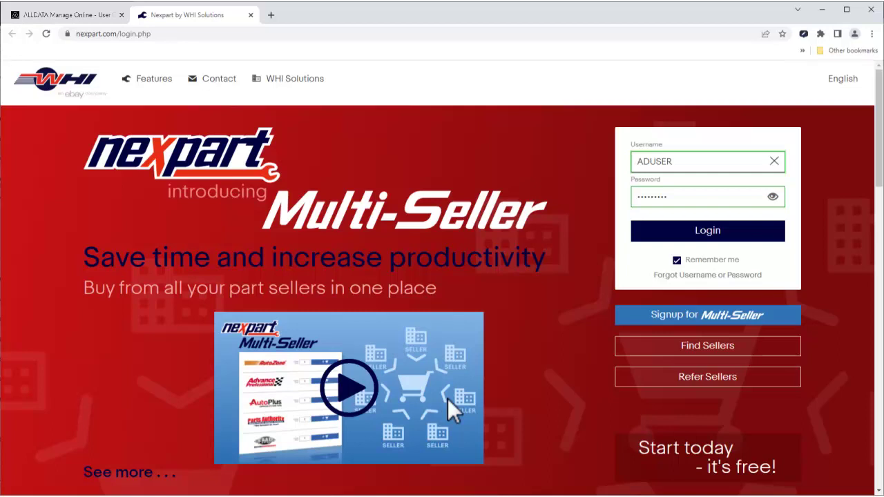
Close the Nexpart browser tab to return to ALLDATA's Catalogs settings.
click(250, 15)
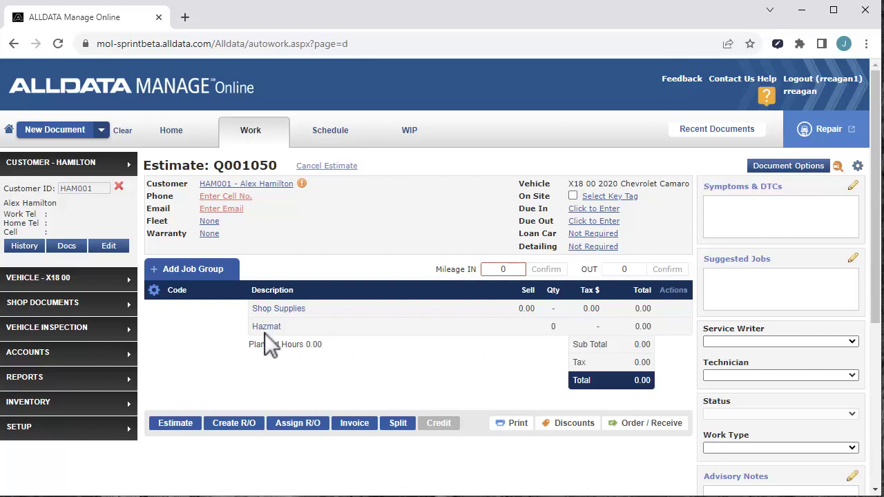
Choose Catalog Parts from the Add Job Group dropdown on estimate Q001050.
click(203, 277)
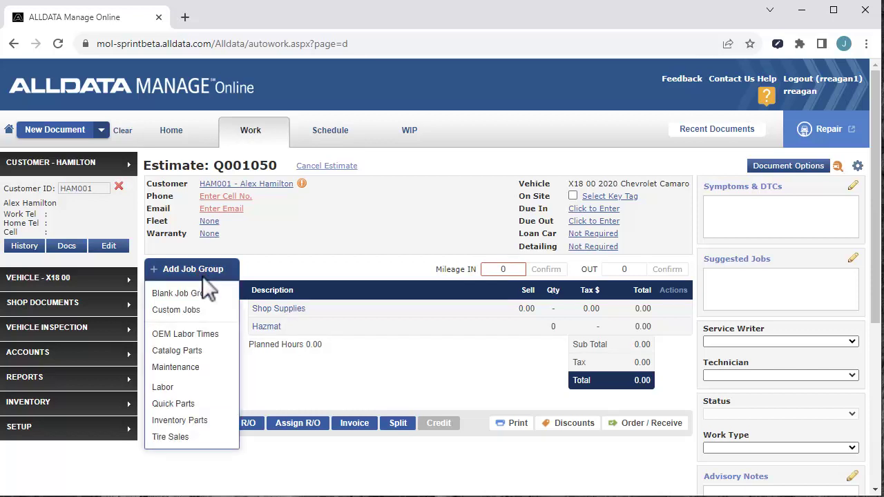
click(210, 350)
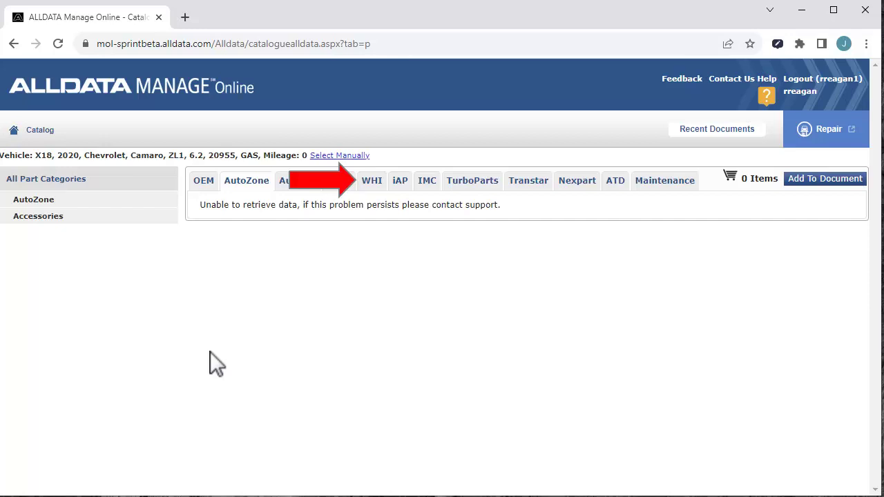
Launch the Nexpart Multi-Seller catalog from the WHI supplier tab.
click(377, 180)
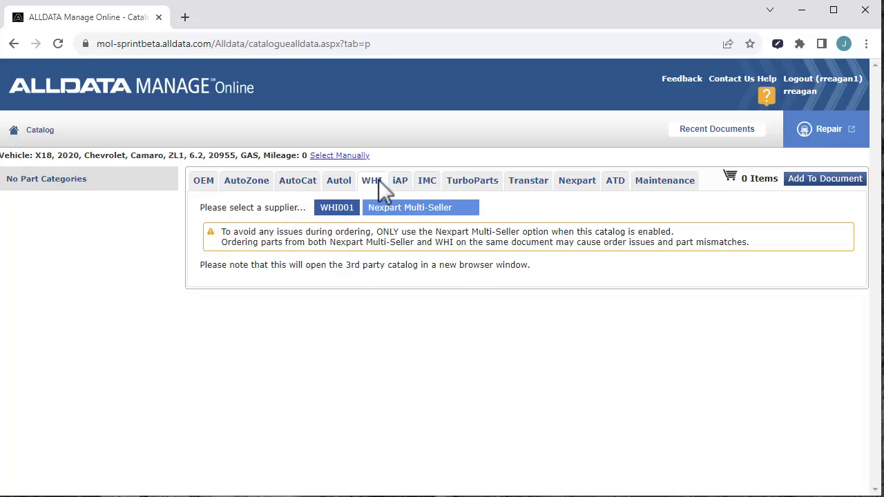
click(401, 207)
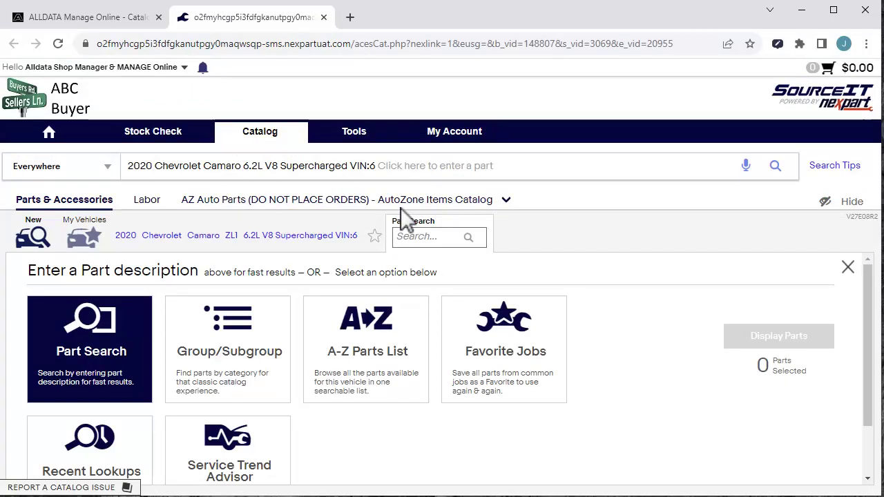
Search Part Search for the Air Filter part type and display the 8 matching parts.
click(445, 232)
text(ai)
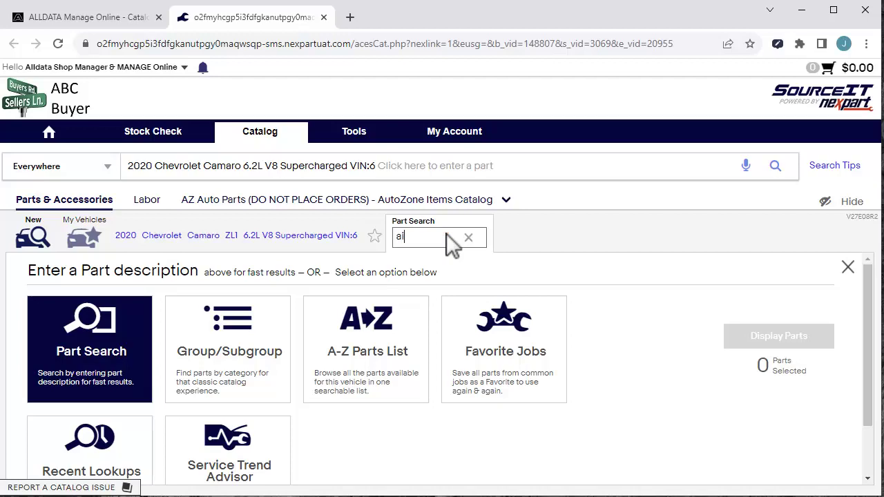
text(r fllter)
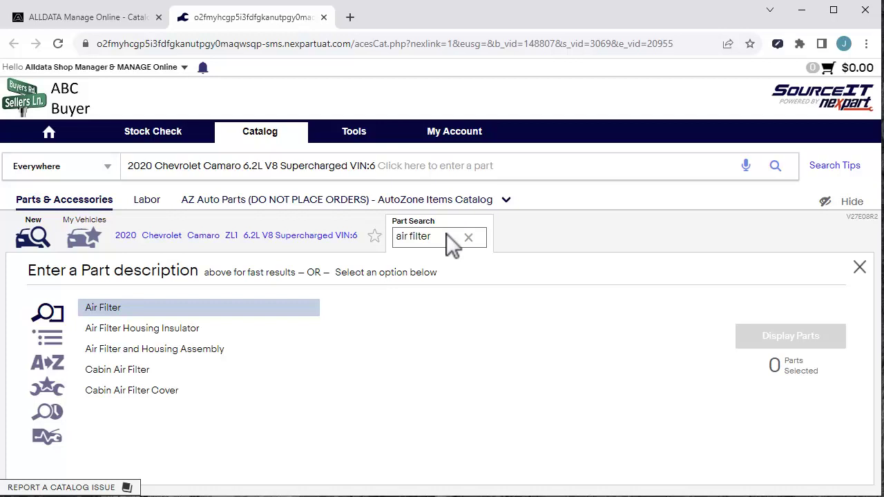
click(172, 307)
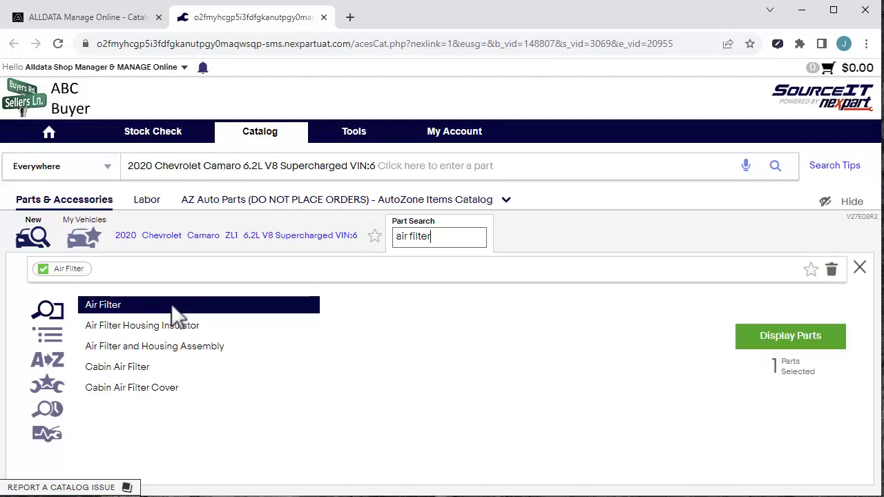
click(773, 335)
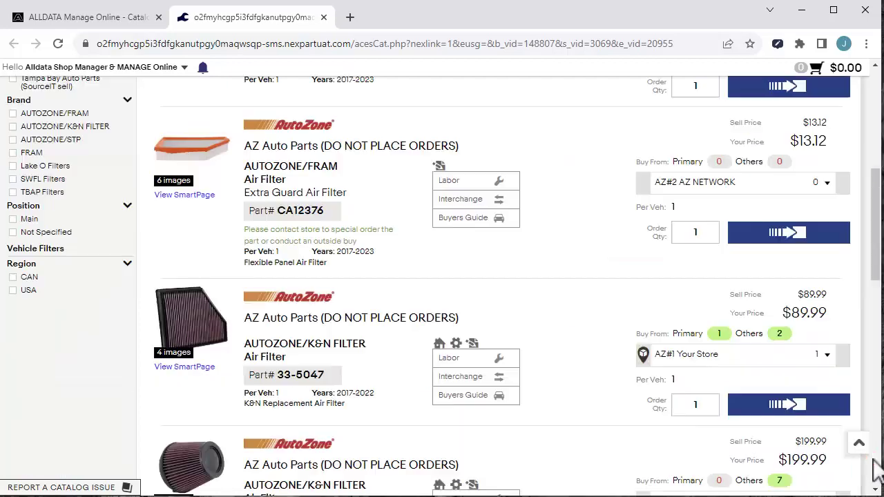
Add the SWFL Filters WA10560 air filter to the Nexpart cart and review it ($164.12).
click(874, 470)
click(874, 470)
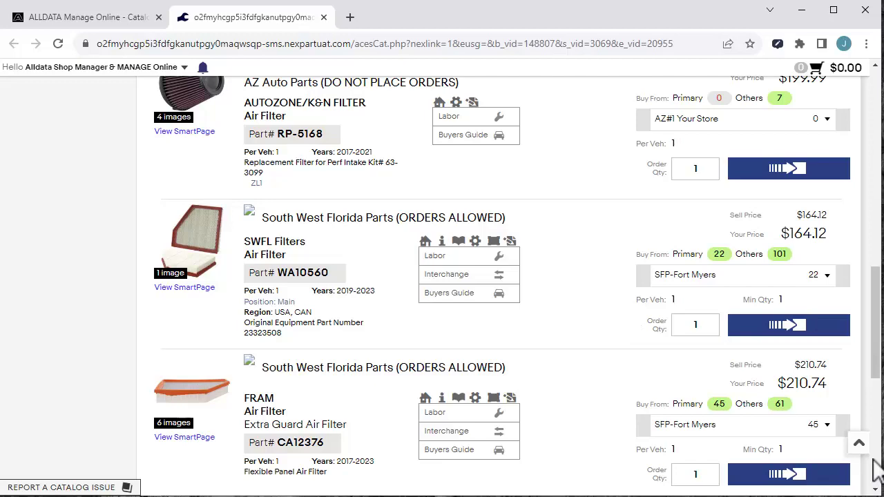
click(789, 328)
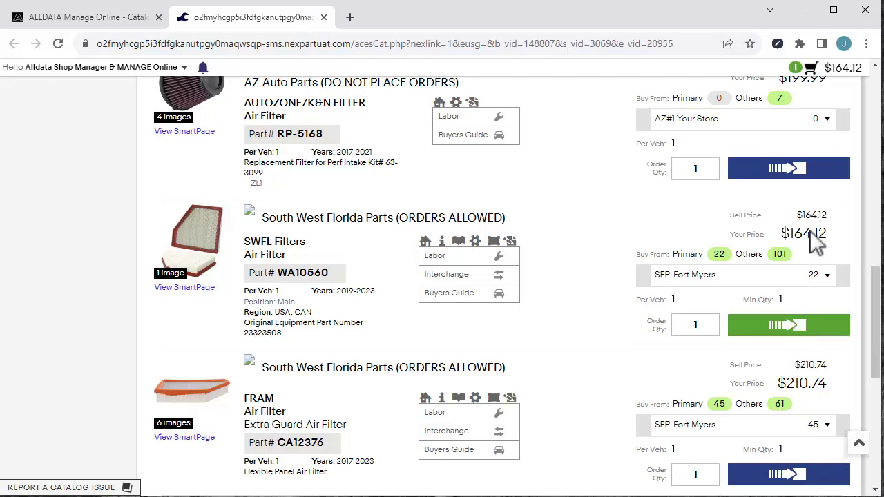
click(813, 67)
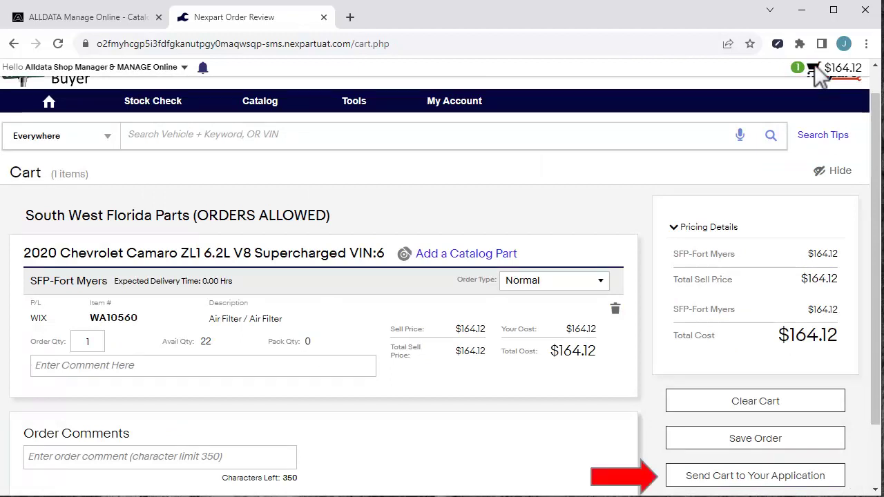
Send the WA10560 cart to ALLDATA and close the Nexpart Logout Alert tab.
click(717, 475)
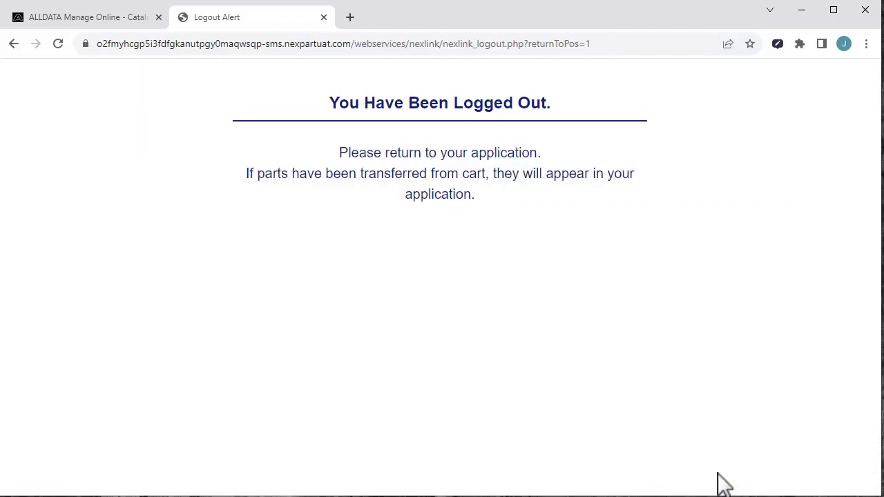
click(323, 18)
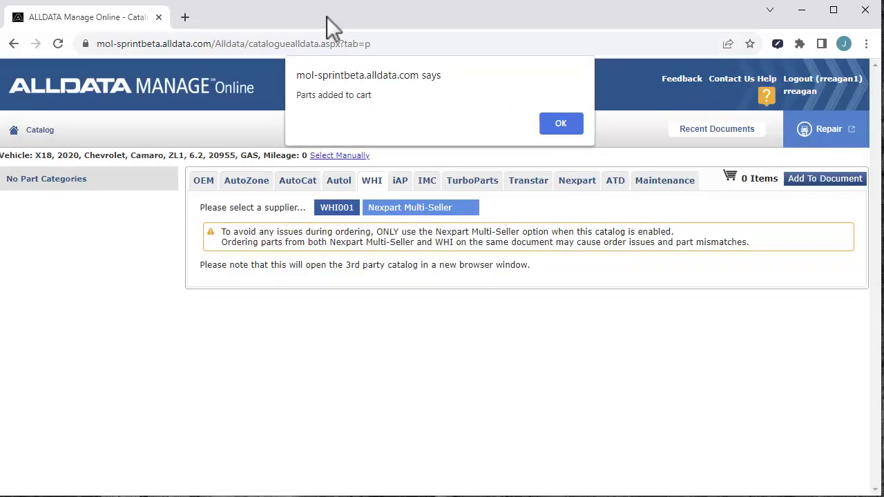
Move the basket's WIXWA10560 Air Filter onto estimate Q001050, totaling 294.12.
click(561, 124)
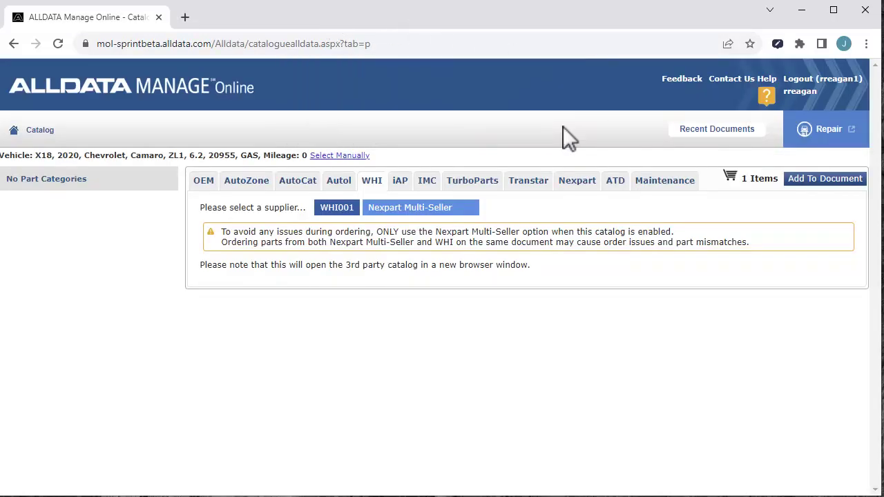
click(730, 176)
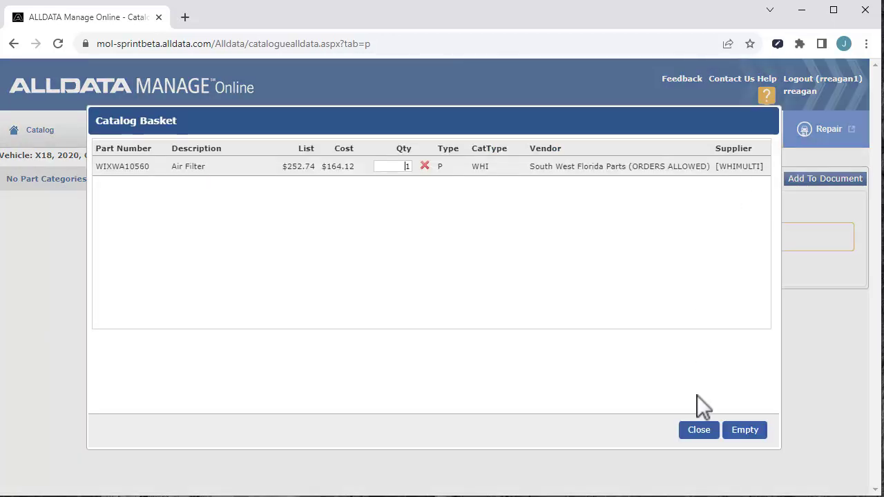
click(698, 430)
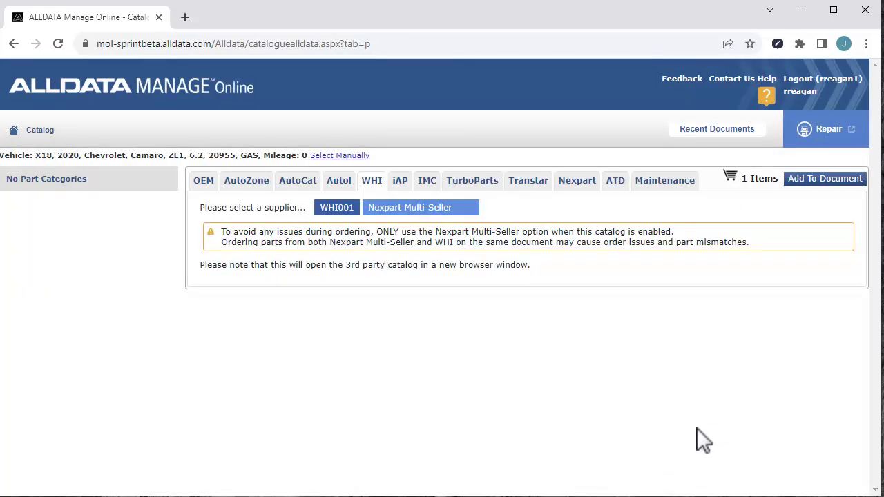
click(813, 180)
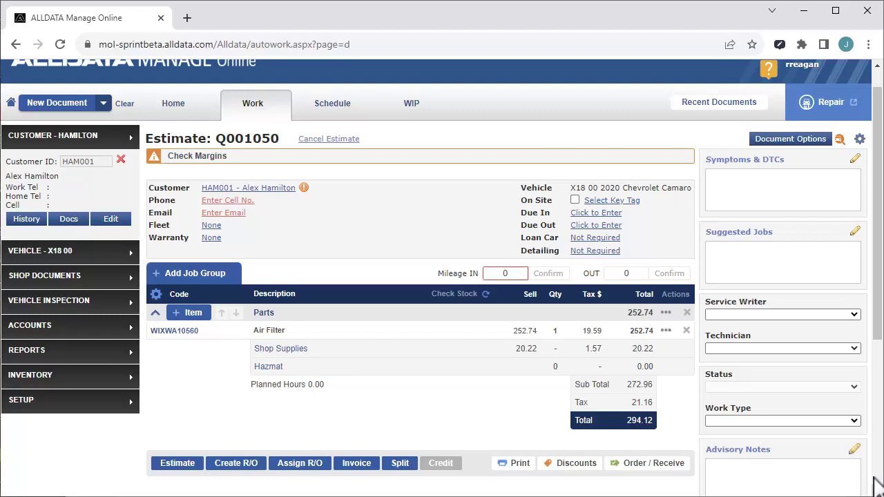
Select the Air Filter under Order / Receive and order it through Nexpart.
click(647, 464)
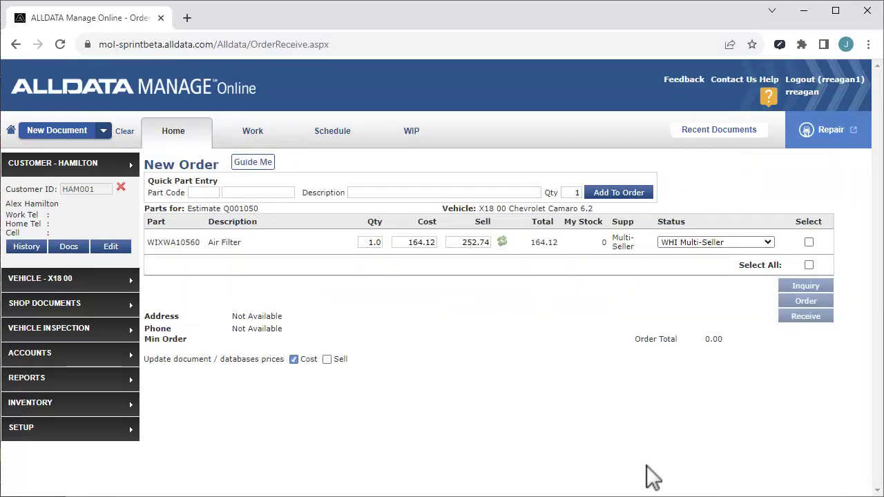
click(808, 242)
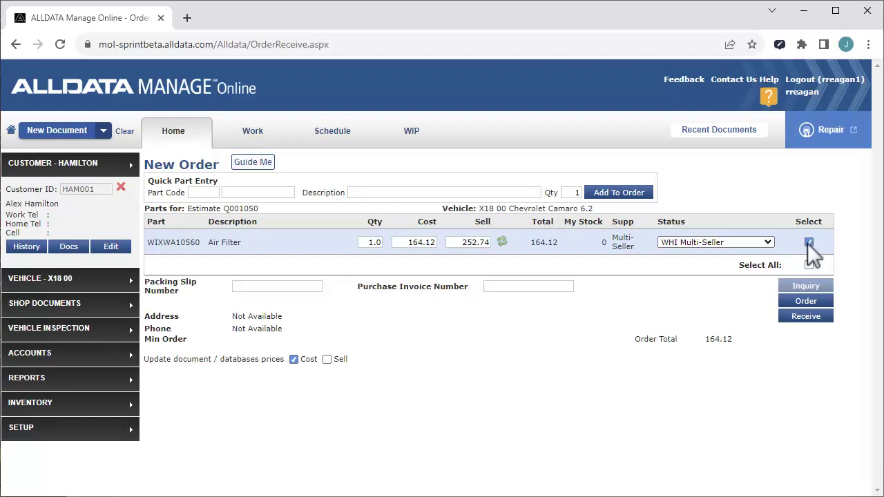
click(795, 303)
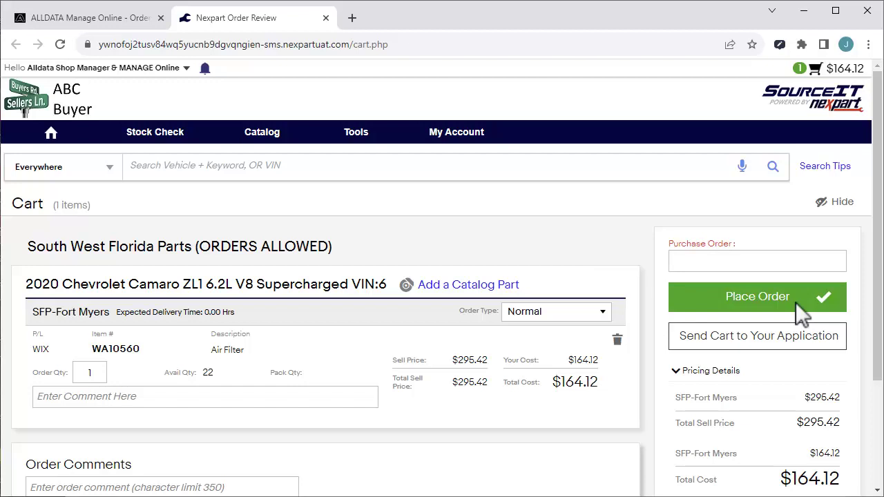
Place the $164.12 WA10560 order, transfer it to POS, and close the logged-out tab.
click(747, 300)
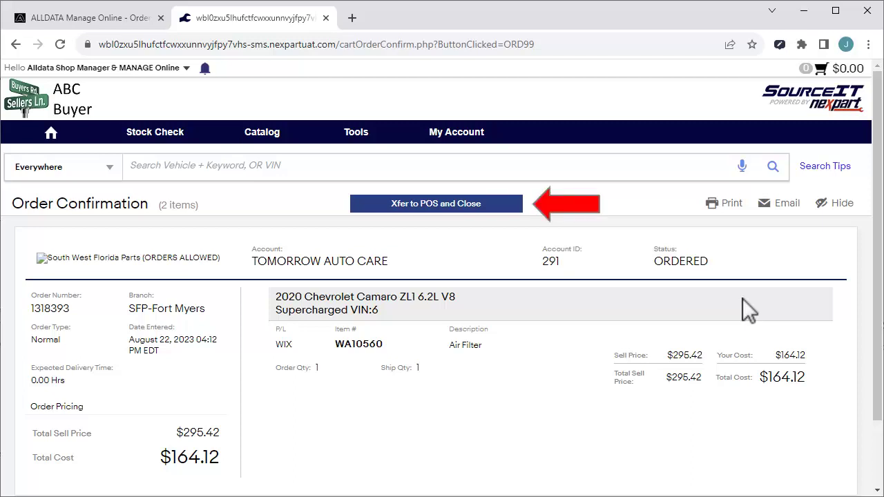
click(441, 204)
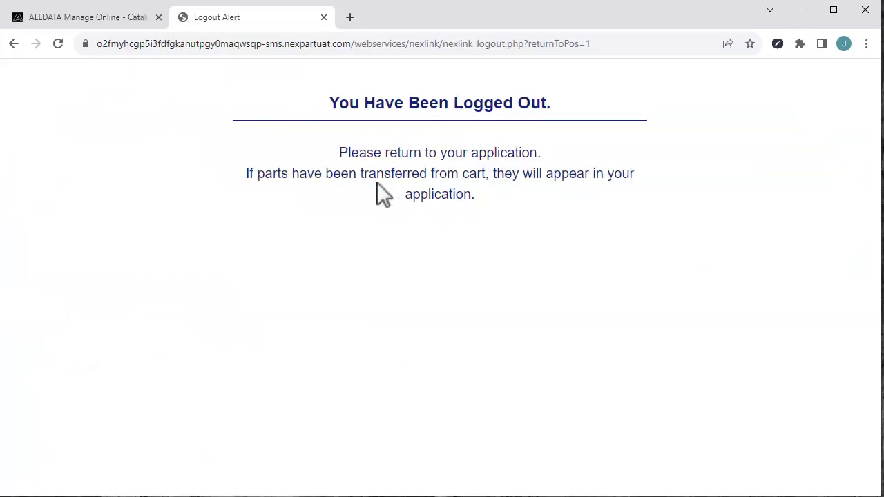
click(323, 18)
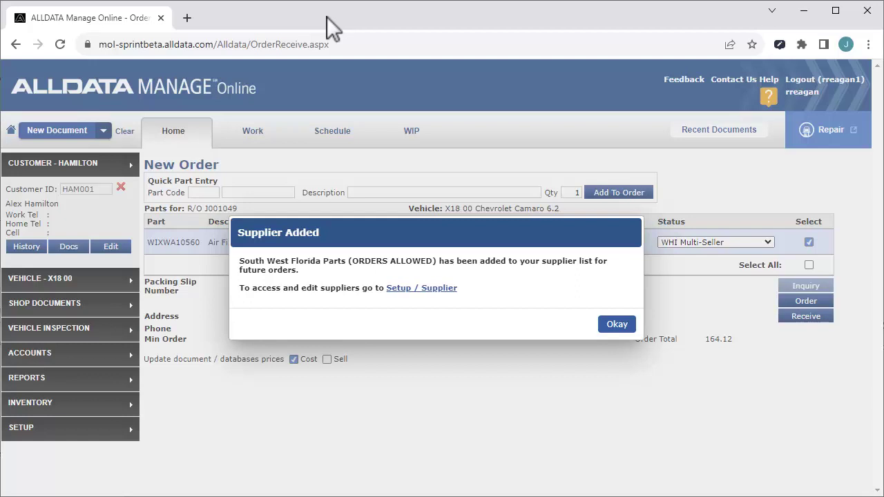
Mark the Air Filter received and return to repair order J001049's Work tab.
click(616, 324)
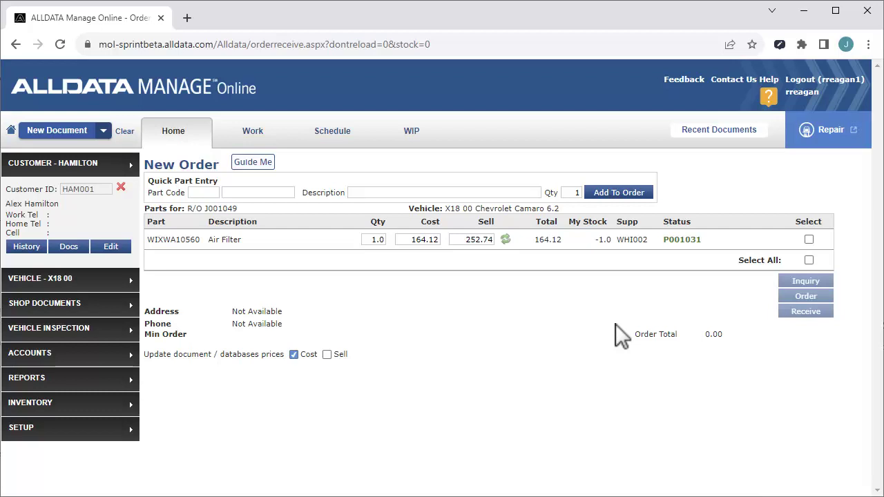
click(808, 240)
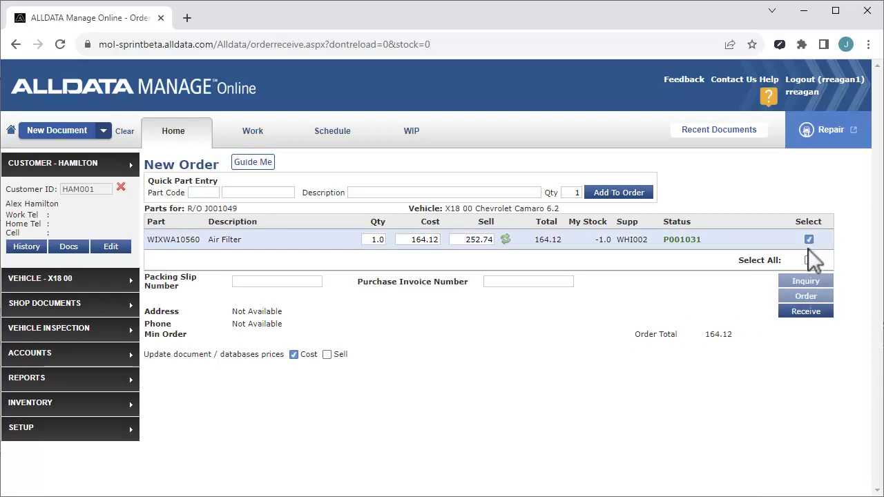
click(805, 315)
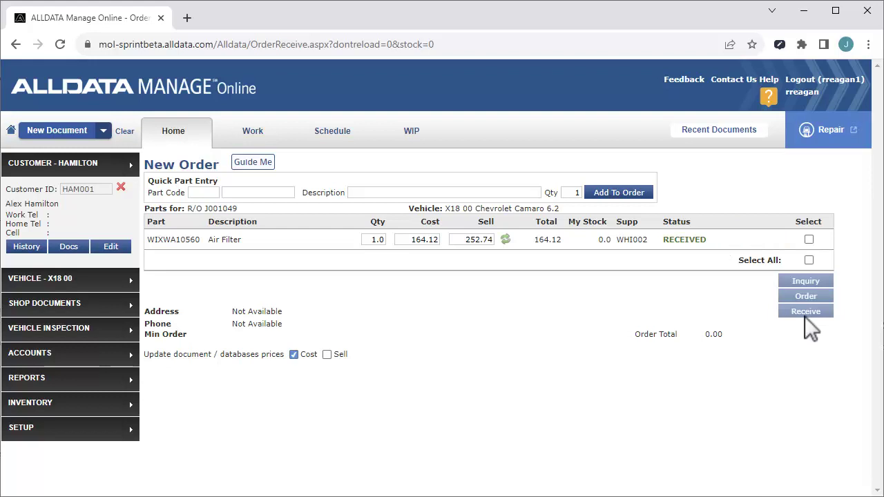
click(252, 135)
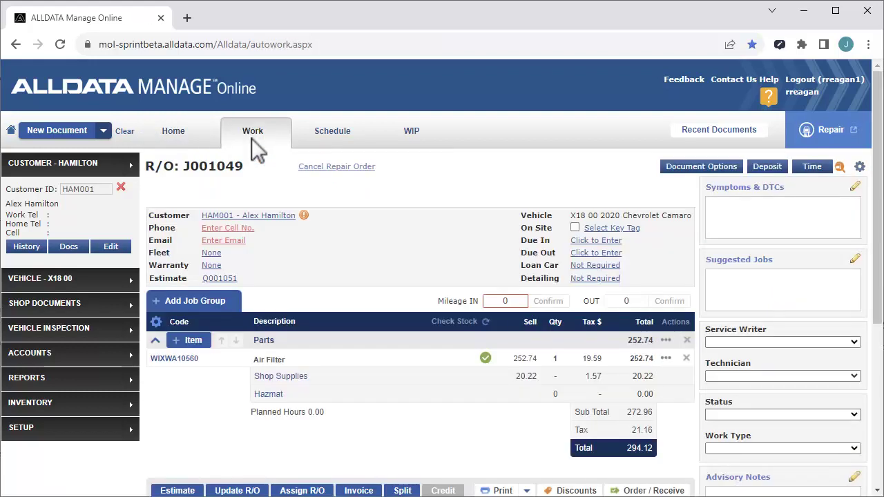